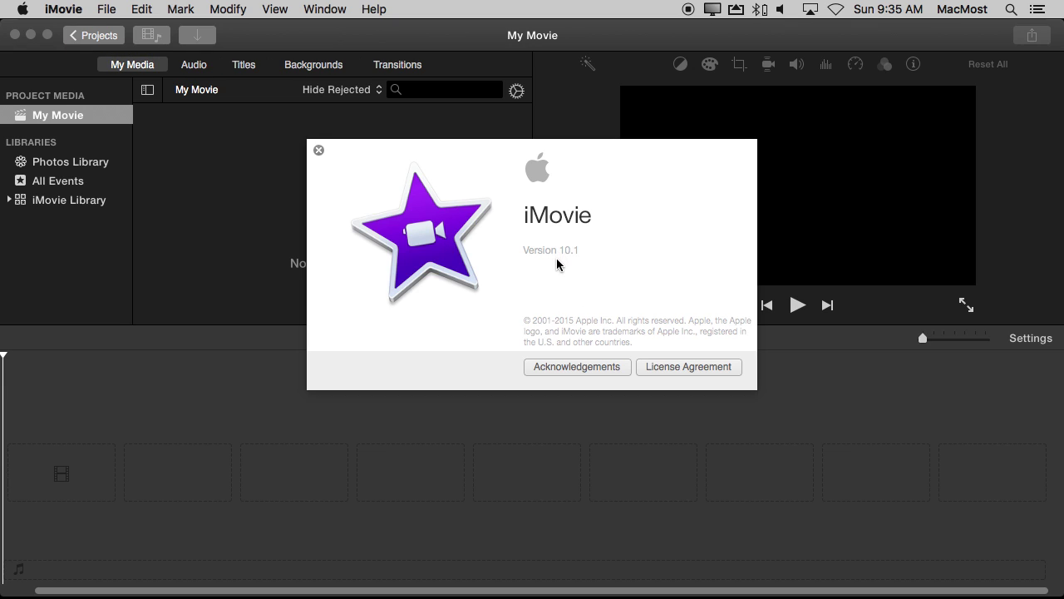
- Close the About iMovie window to return to the empty My Movie project
left_click(318, 151)
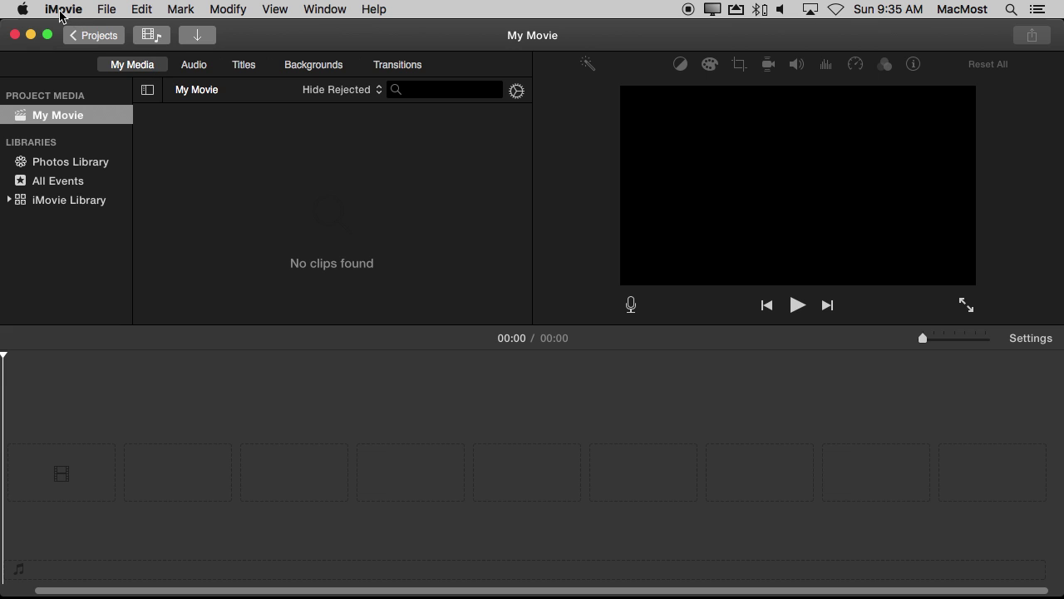
- Create a new No Theme movie project named My Movie 1
left_click(105, 8)
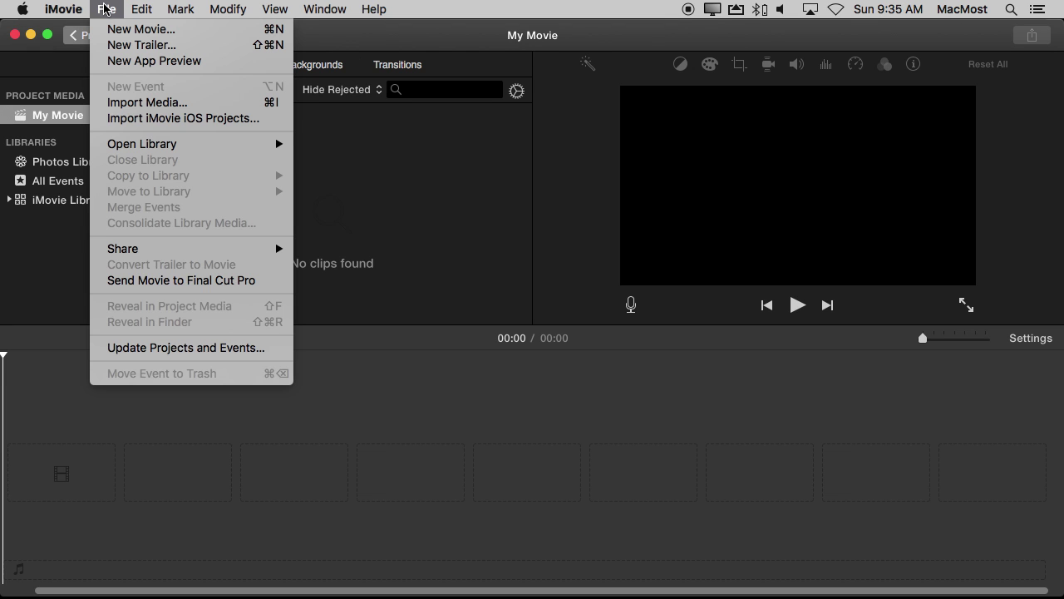
left_click(114, 28)
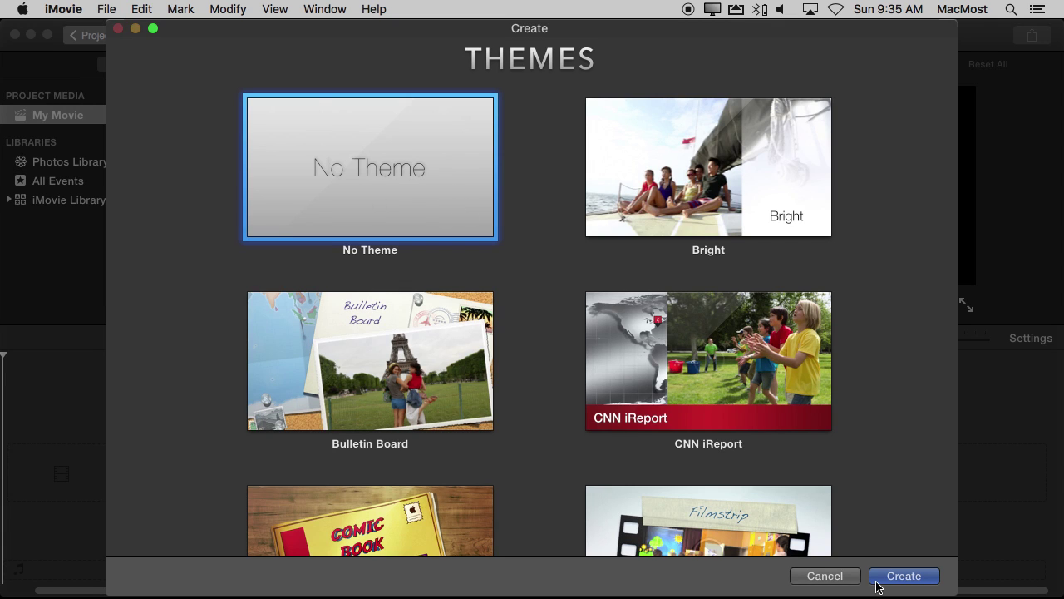
left_click(903, 576)
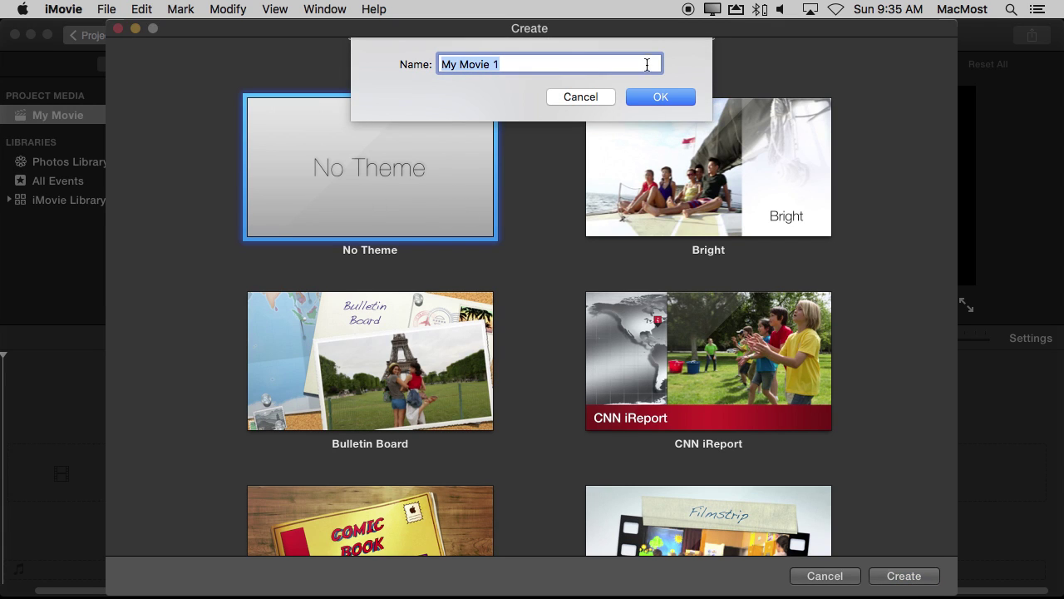
left_click(647, 98)
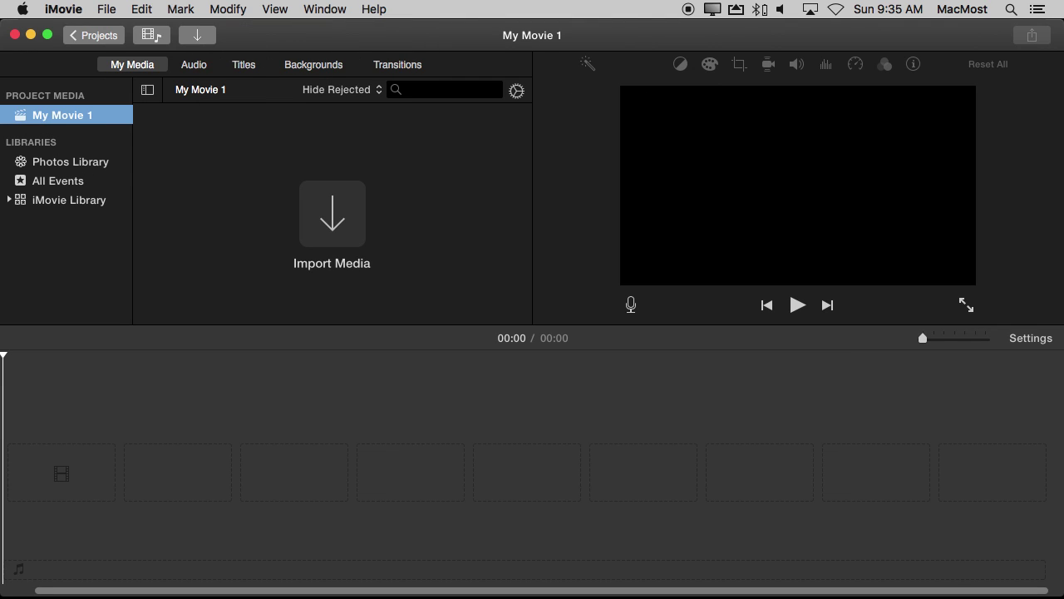
- Add the 9.6-second bear clip to the timeline and open its clip filter choices
left_click_drag(921, 330, 137, 471)
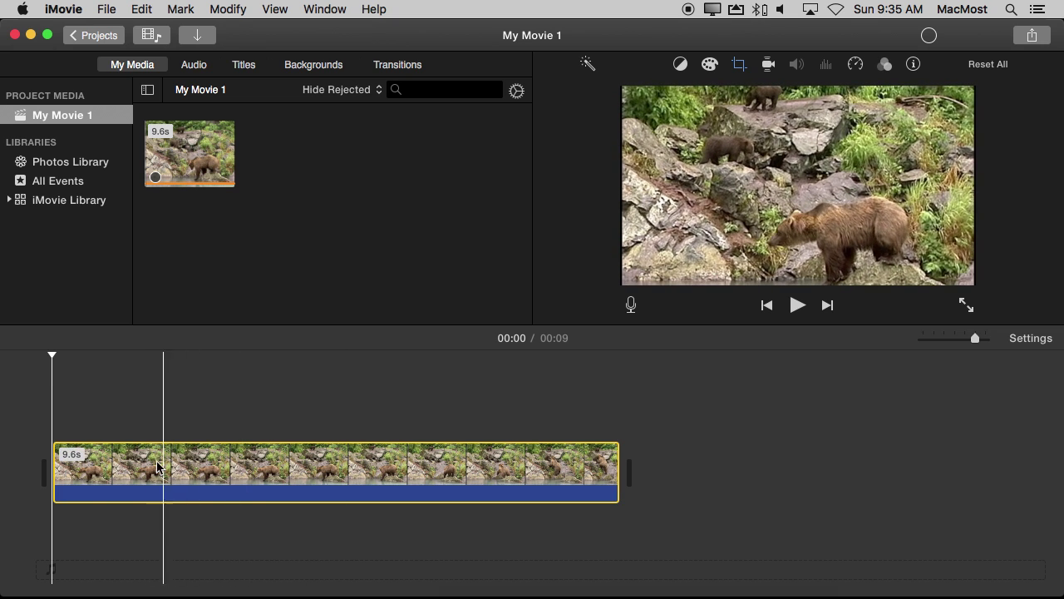
left_click(112, 428)
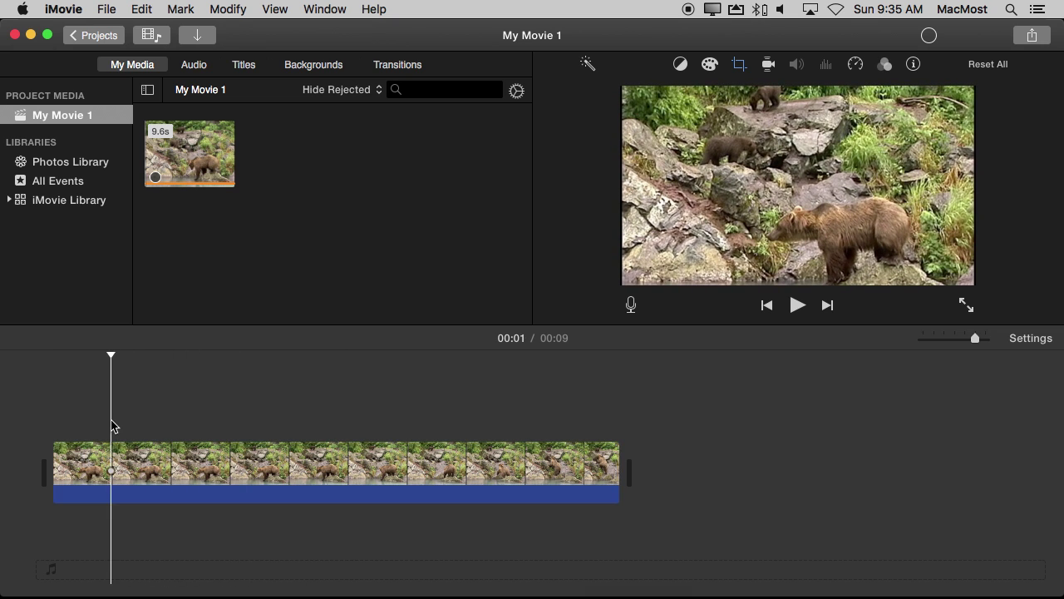
left_click(265, 464)
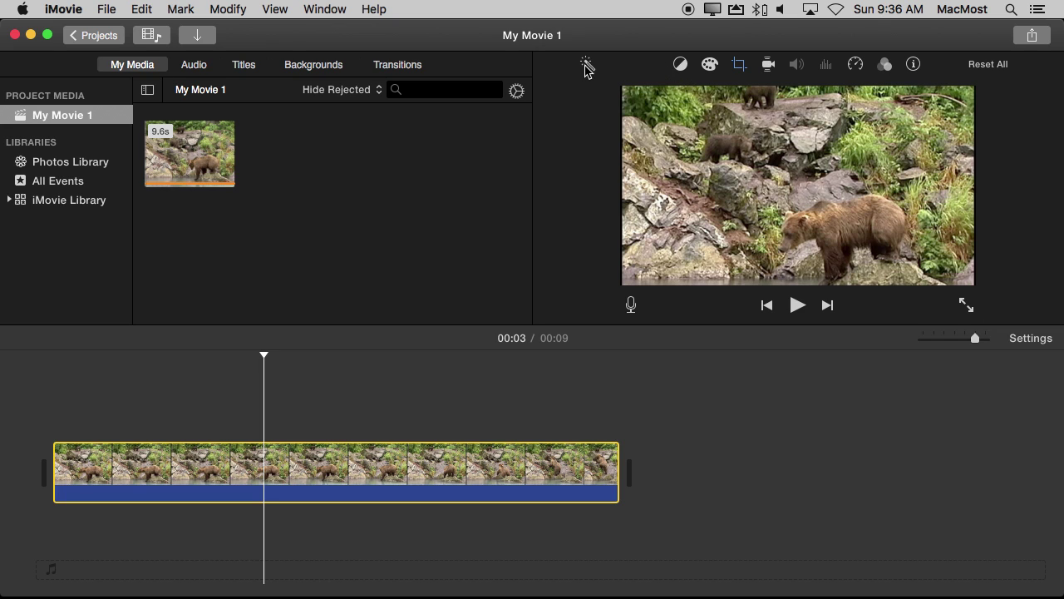
left_click(885, 65)
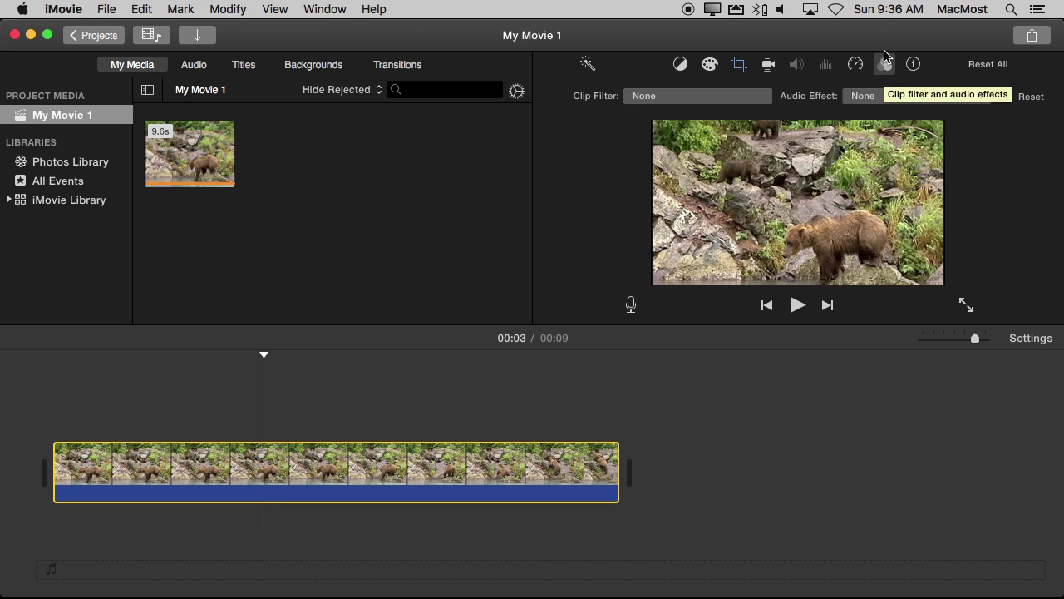
left_click(647, 98)
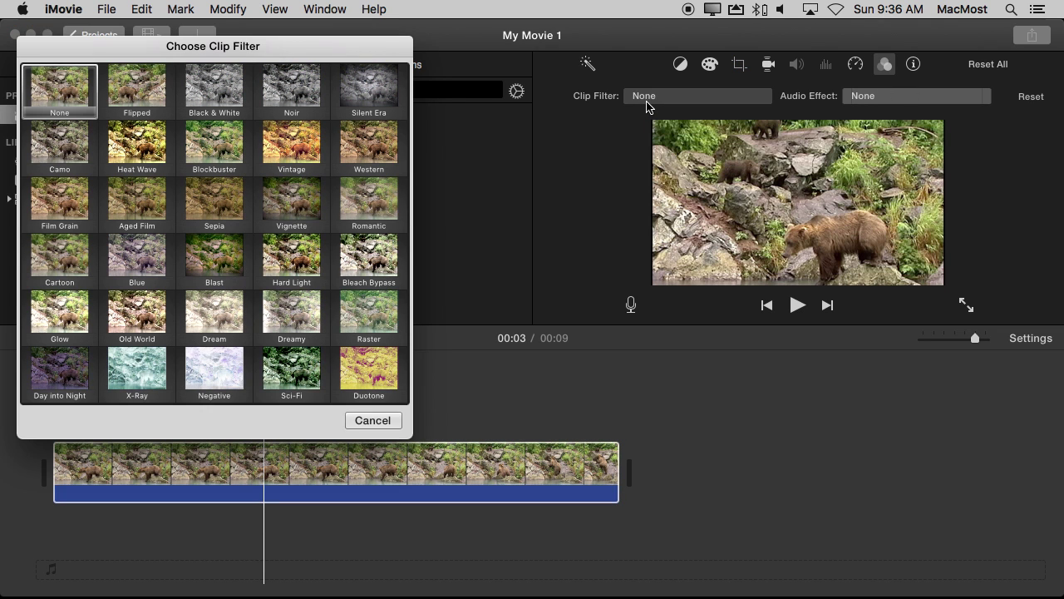
left_click_drag(275, 47, 372, 48)
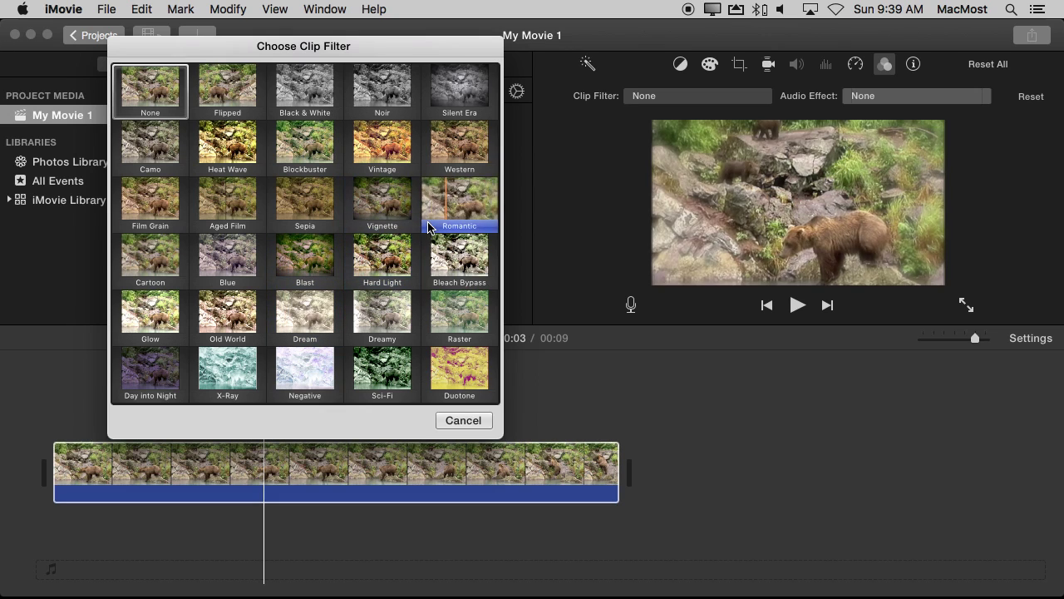
- Preview the Vignette filter on the bear clip, then set its filter back to None
left_click(372, 207)
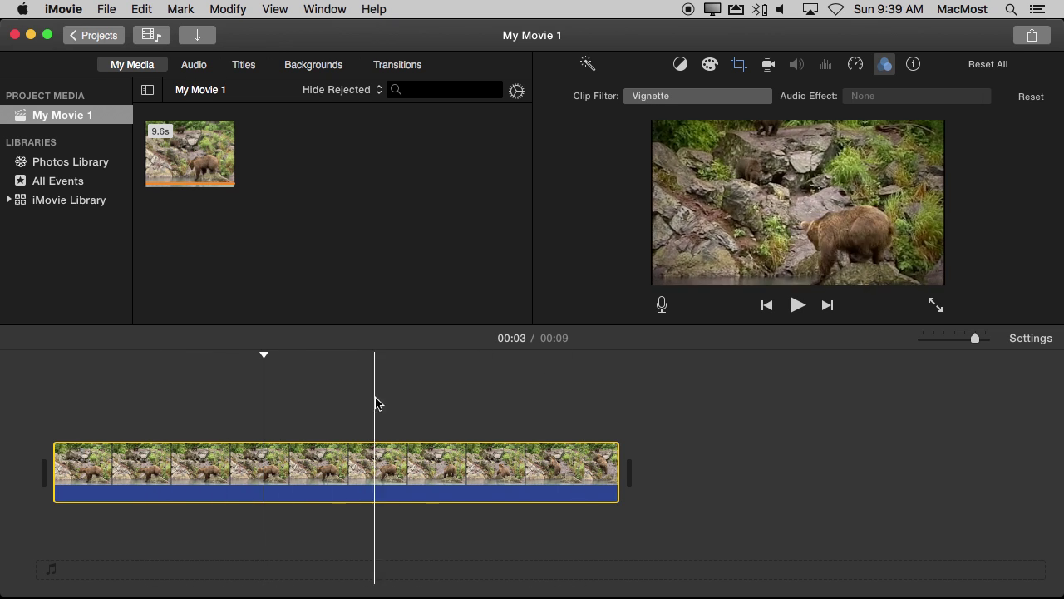
left_click(666, 96)
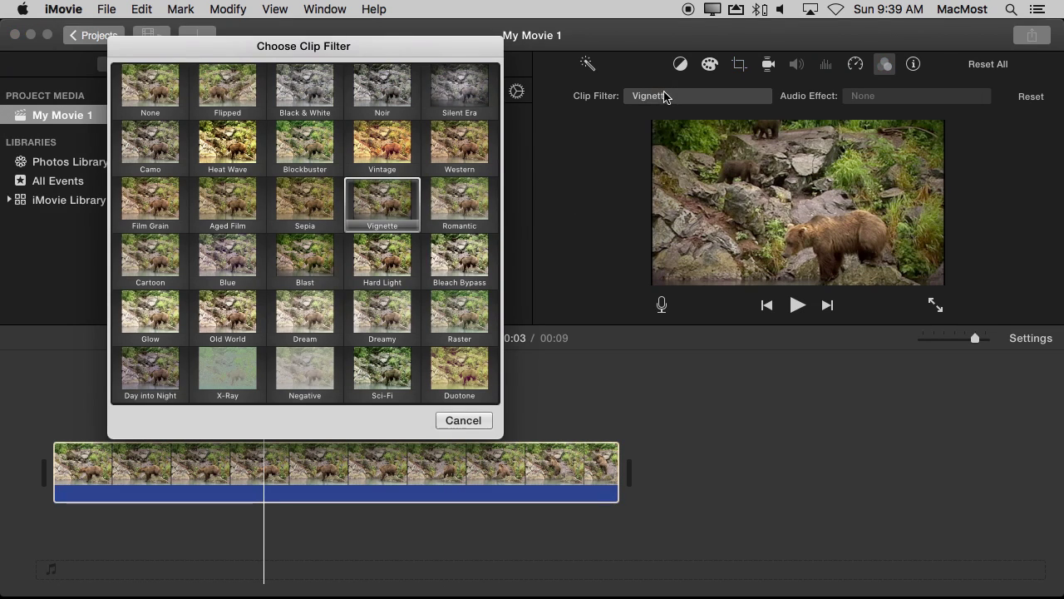
left_click(160, 90)
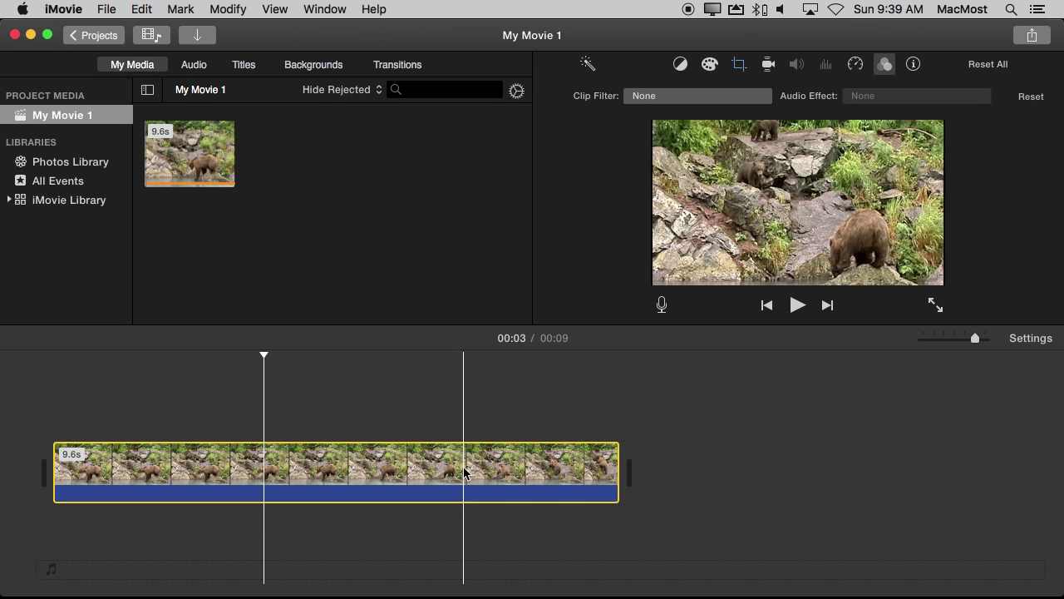
- Split the bear clip at about 00:01 and 00:06 with Cmd-B, making three pieces
left_click(201, 468)
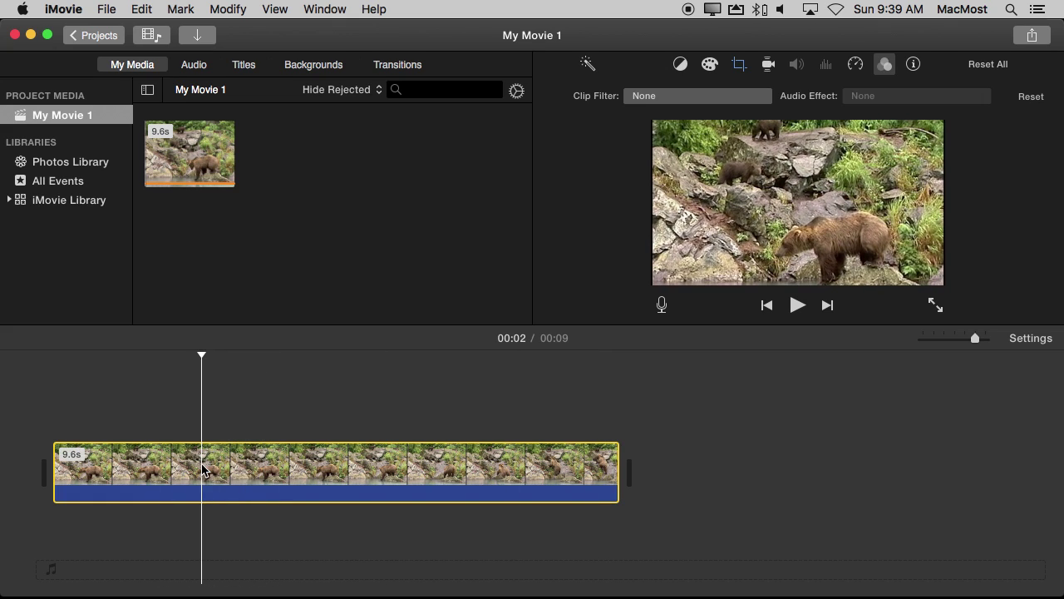
left_click_drag(203, 469, 533, 470)
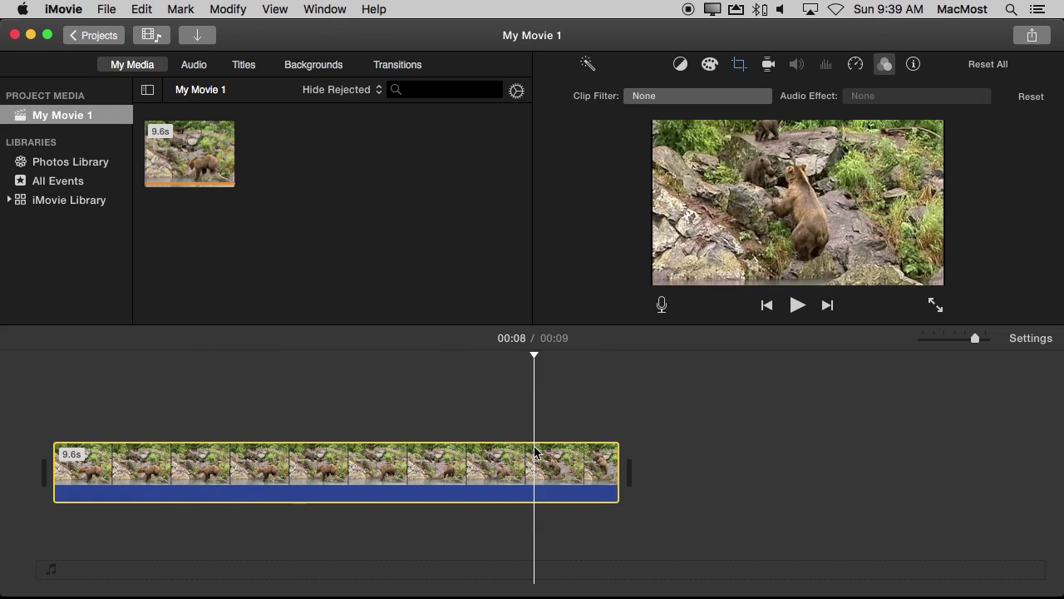
left_click(164, 489)
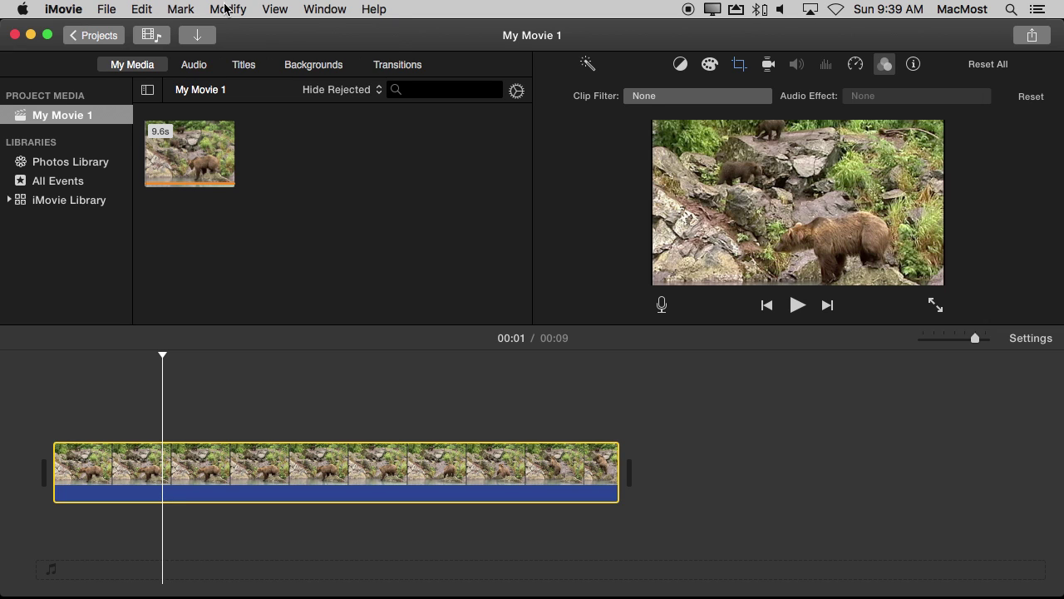
left_click(226, 9)
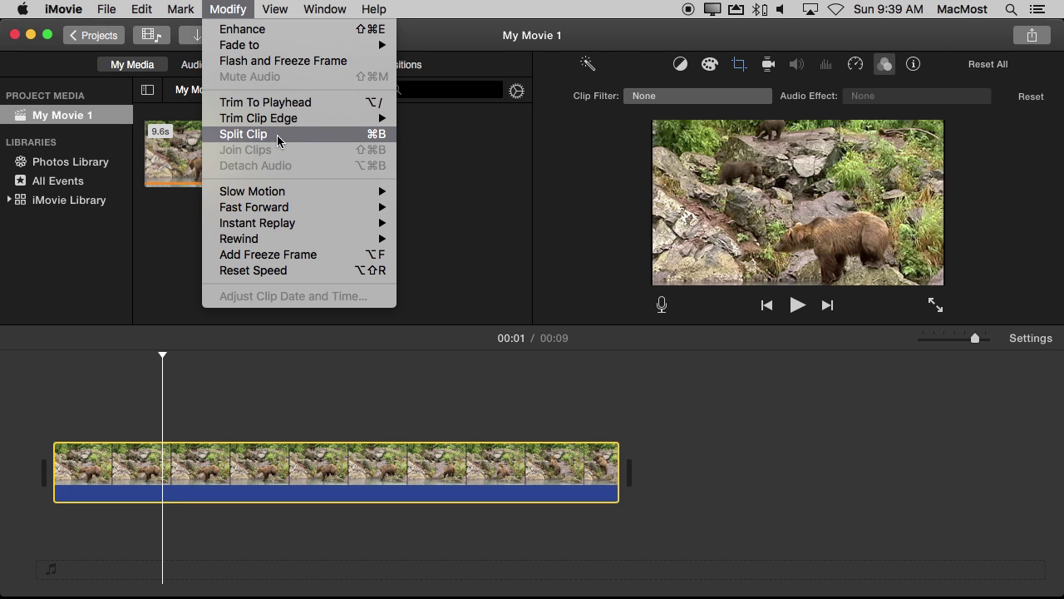
key("super+b")
left_click(427, 470)
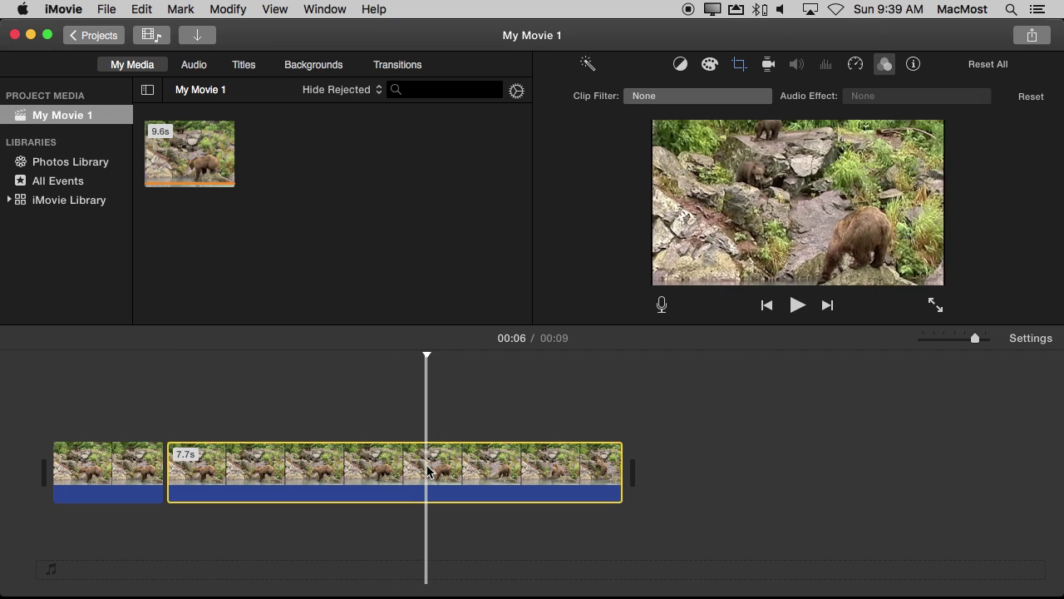
key("super+b")
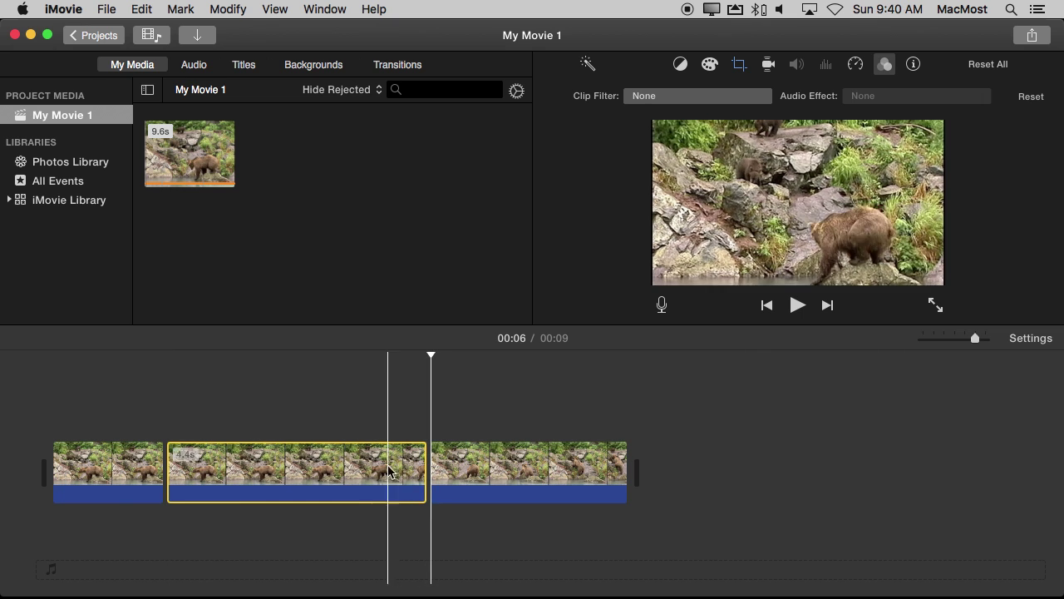
left_click(315, 474)
- Give the 4.4-second middle clip the Vintage filter
left_click(519, 478)
left_click(339, 474)
left_click(705, 97)
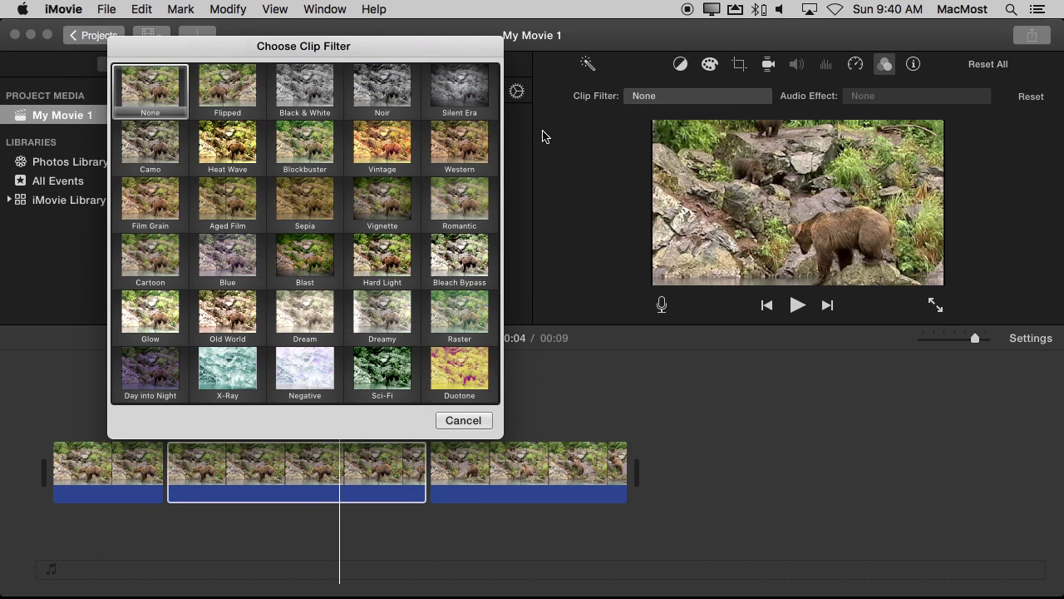
left_click(362, 159)
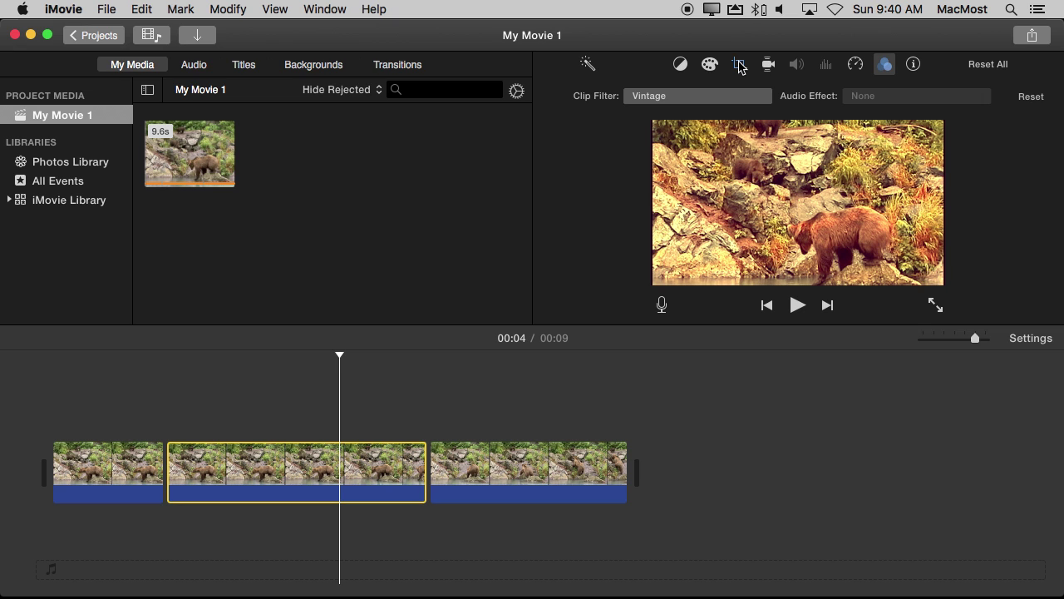
left_click(401, 64)
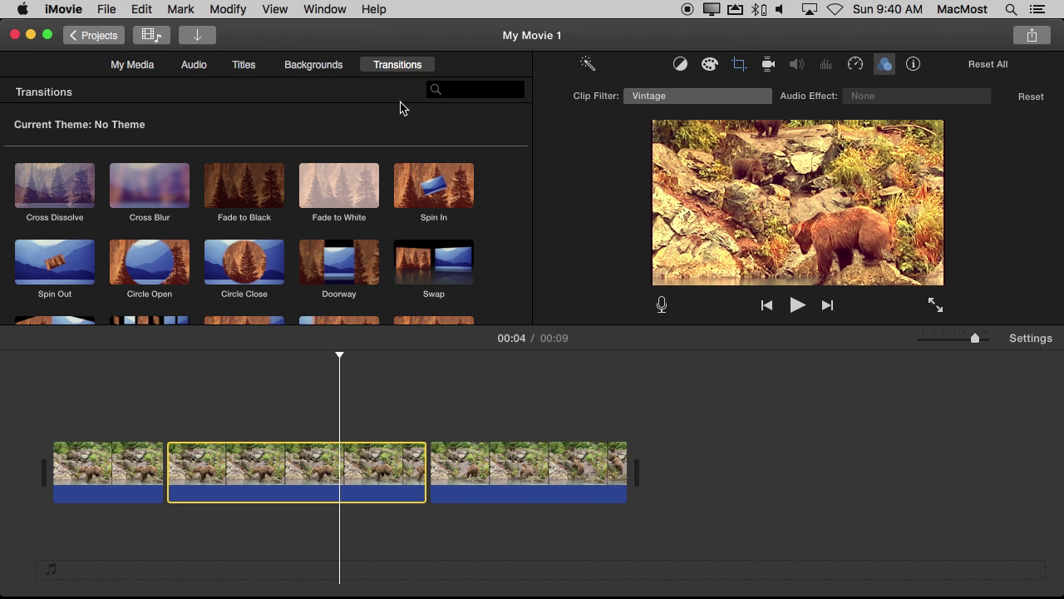
- Add Cross Dissolves between clips 1–2 and 2–3, then open the middle clip's filter list
left_click_drag(9, 194, 155, 468)
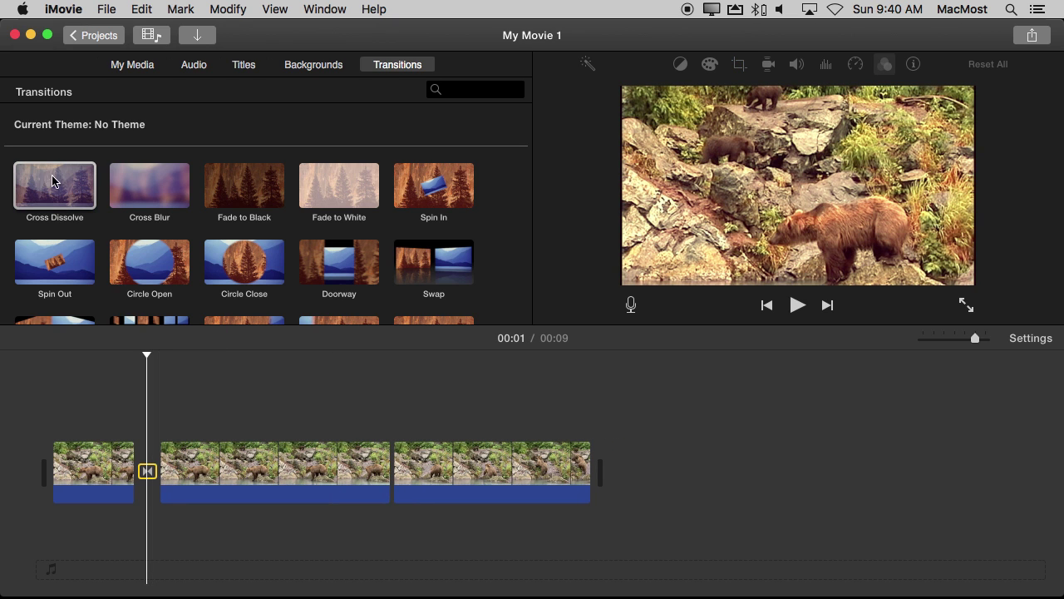
left_click_drag(55, 175, 368, 471)
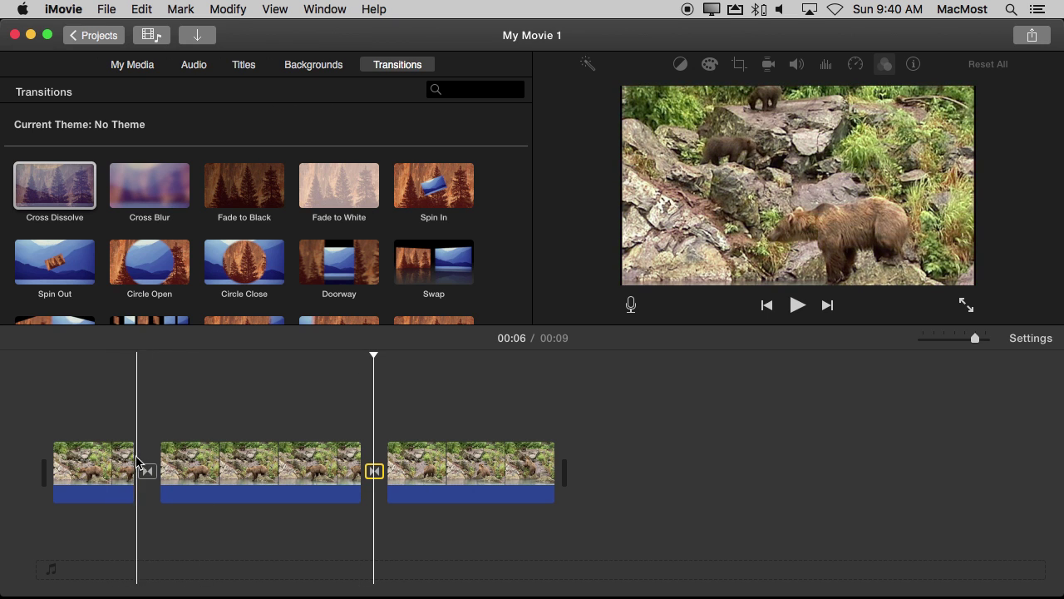
left_click(271, 453)
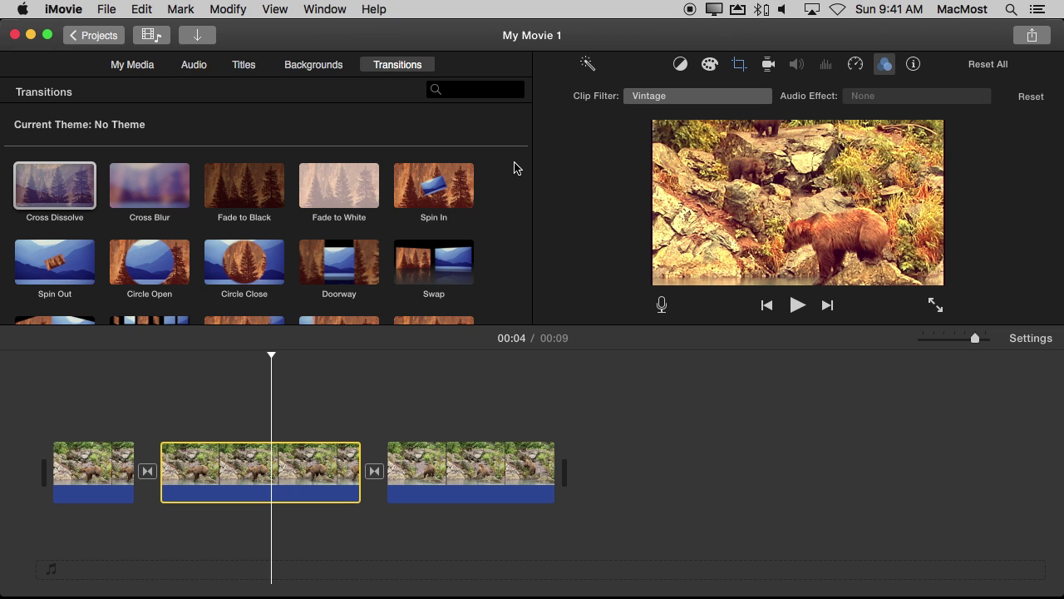
left_click(655, 97)
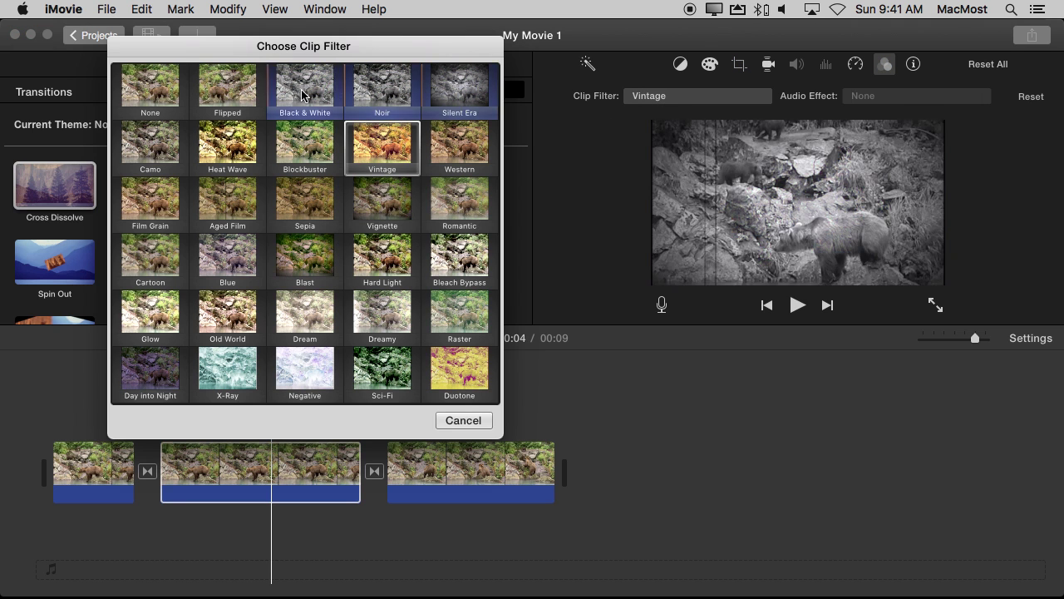
- Set the middle clip's filter to None, raise its saturation and darken its highlights
left_click(153, 91)
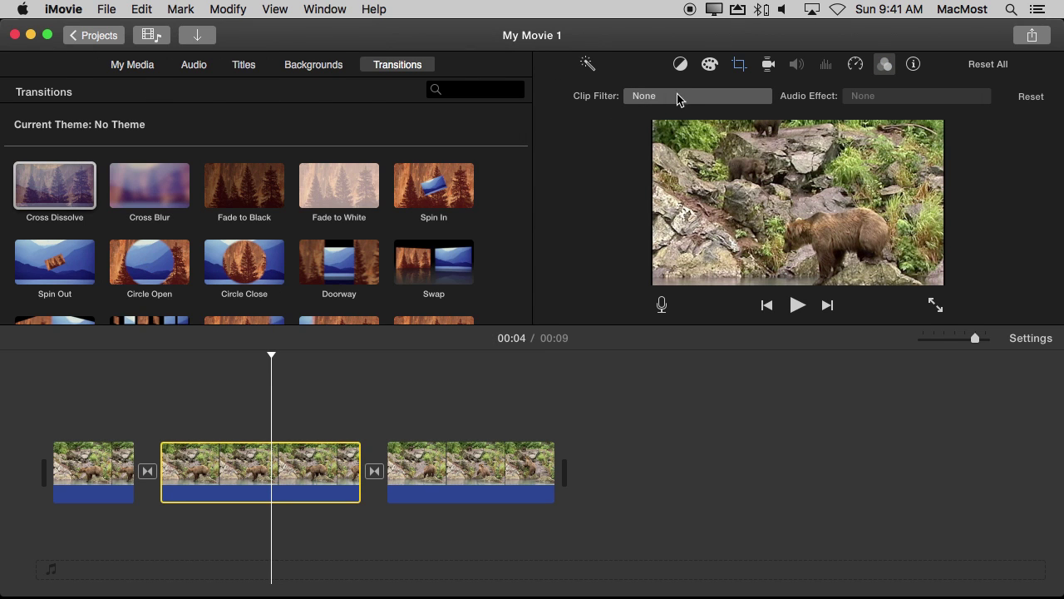
left_click(710, 64)
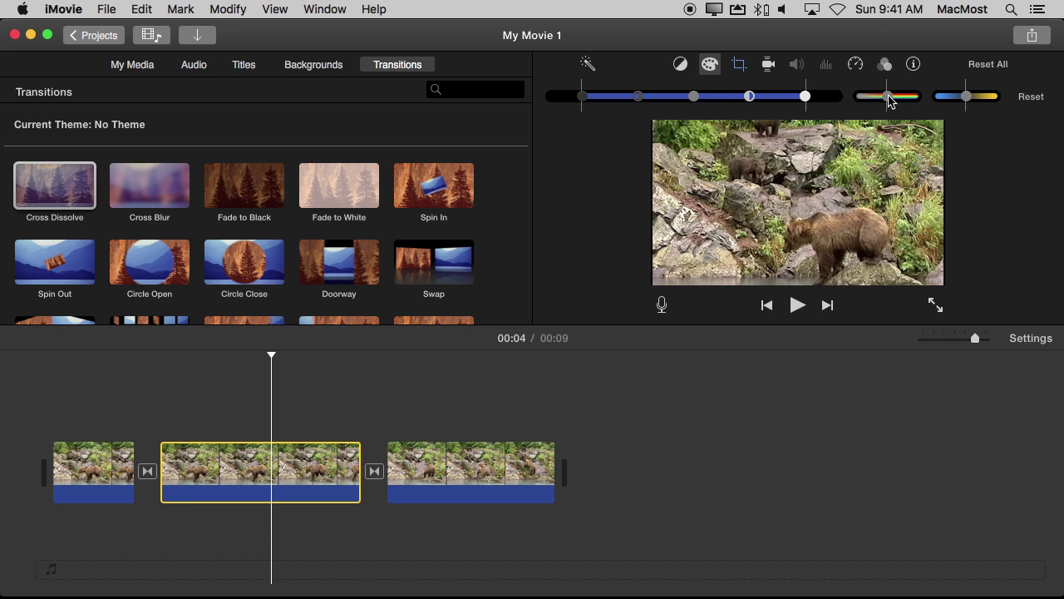
left_click_drag(888, 98, 908, 97)
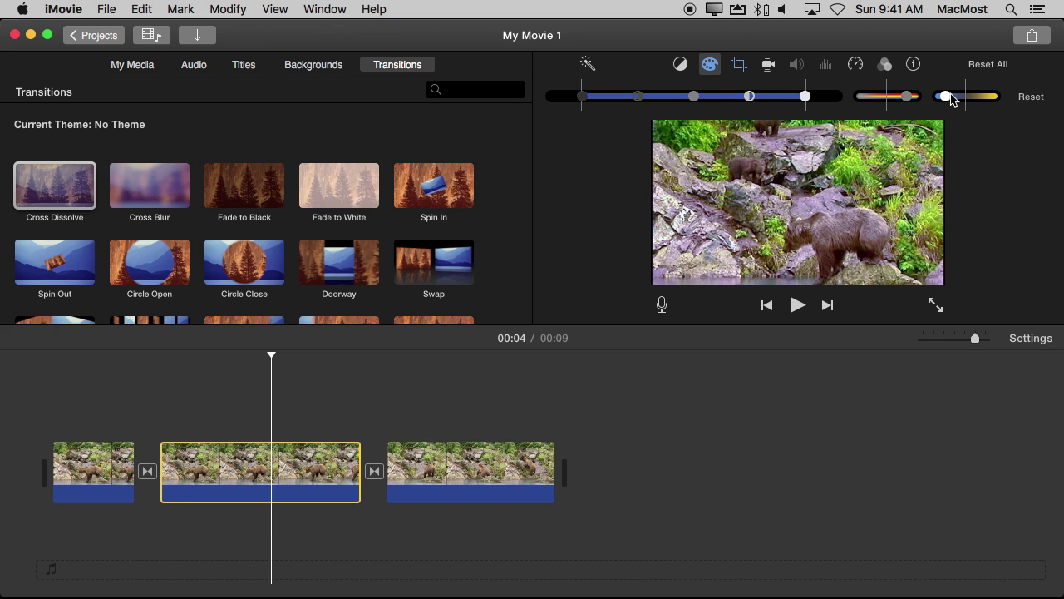
left_click_drag(804, 98, 730, 97)
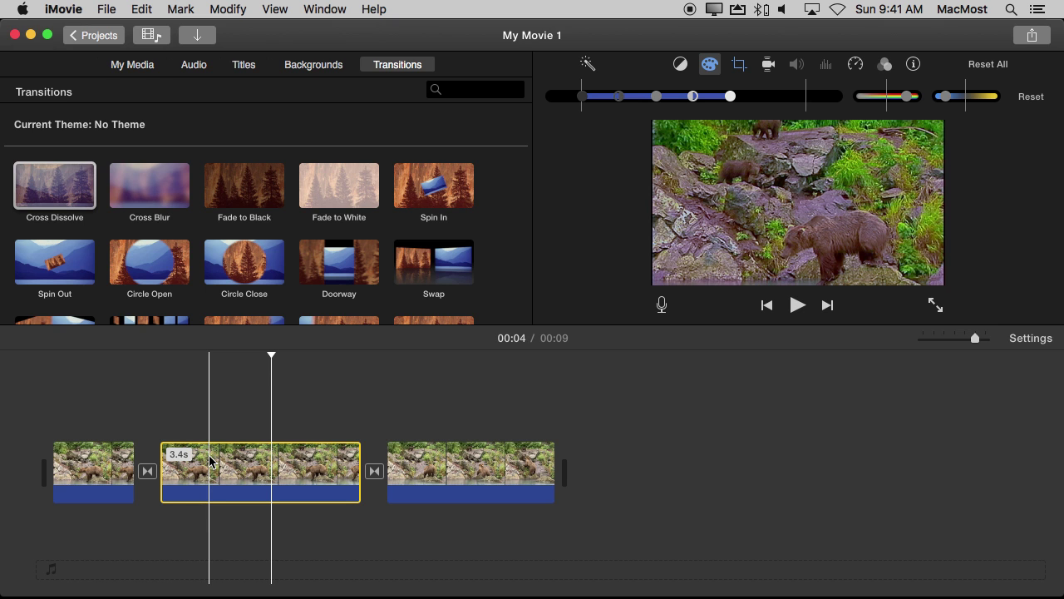
left_click(712, 66)
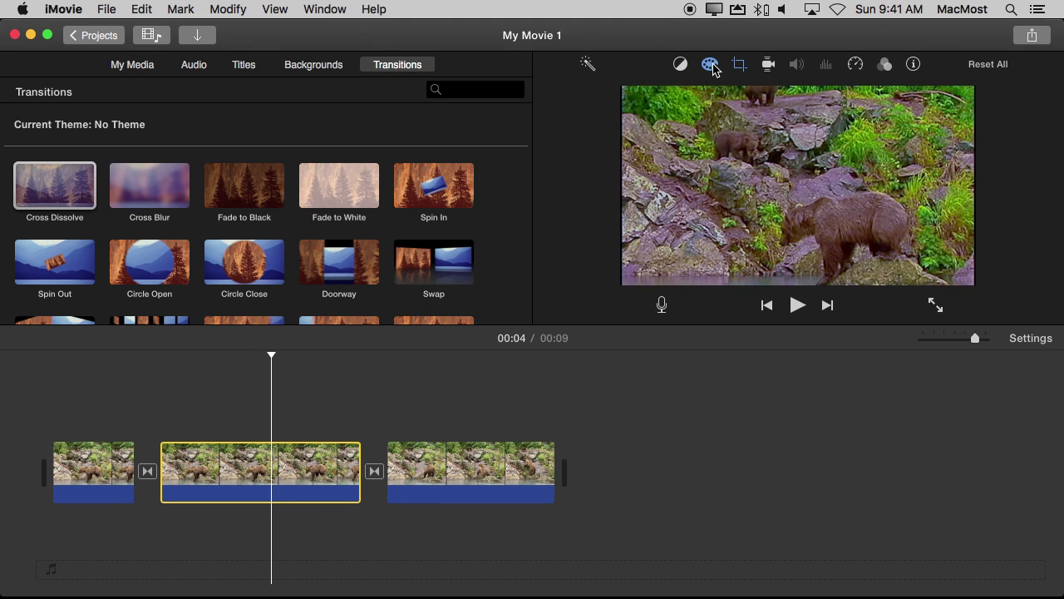
left_click(712, 66)
left_click(885, 66)
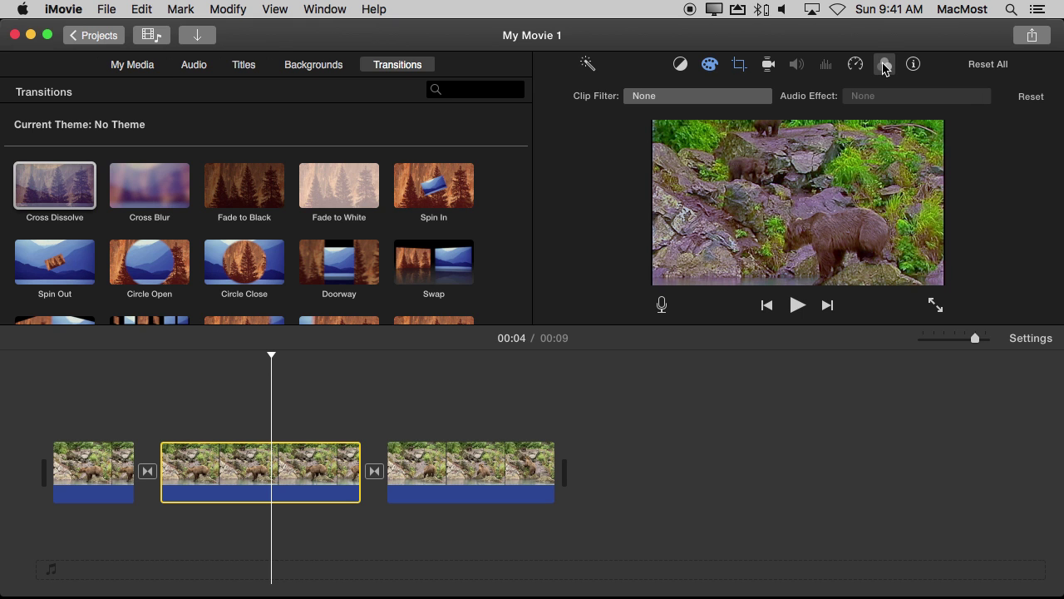